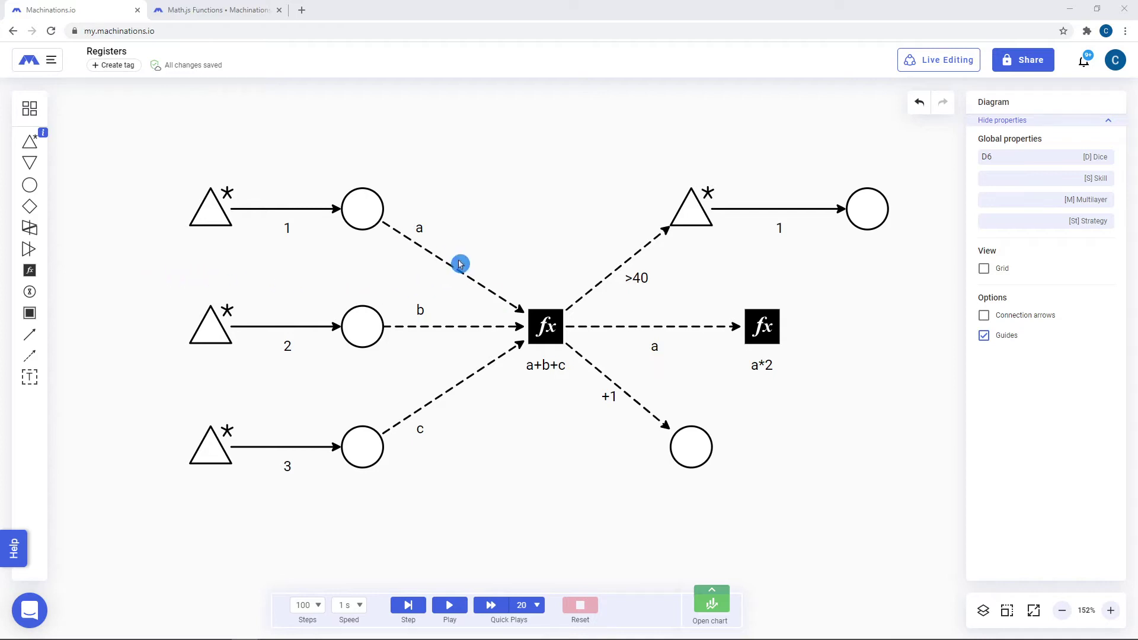
Select the b connection, then run the simulation so the a+b+c register reaches 60.
{"action": "left_click", "coordinate": [437, 327]}
{"action": "left_click", "coordinate": [449, 606]}
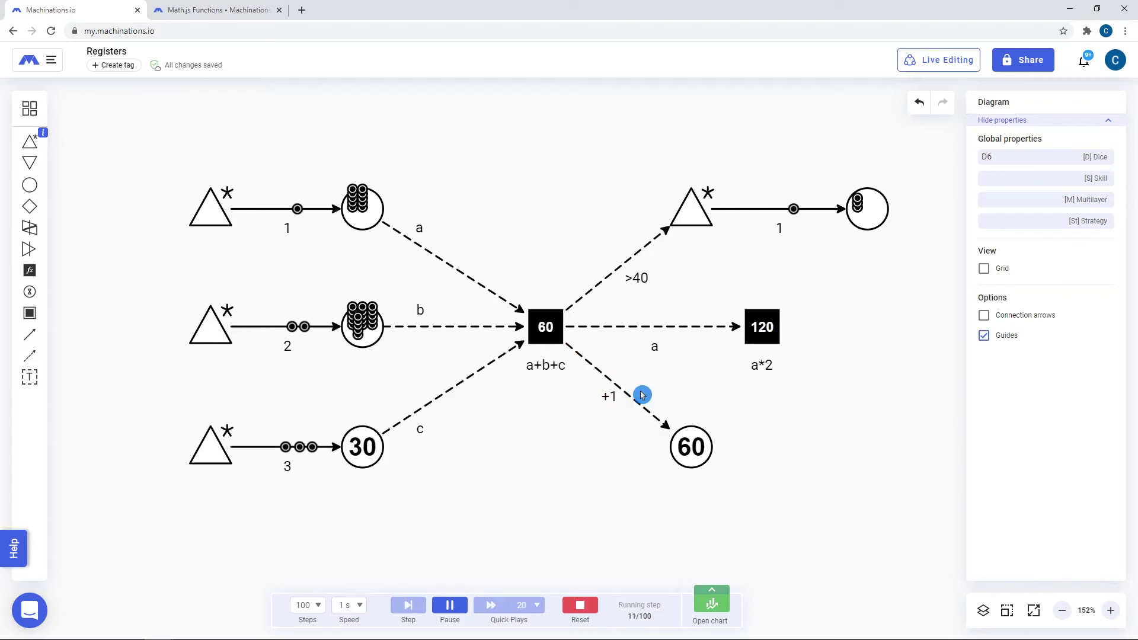
During the run, select and deselect the a*2 connection, the a*2 register and the c connection.
{"action": "left_click", "coordinate": [654, 345]}
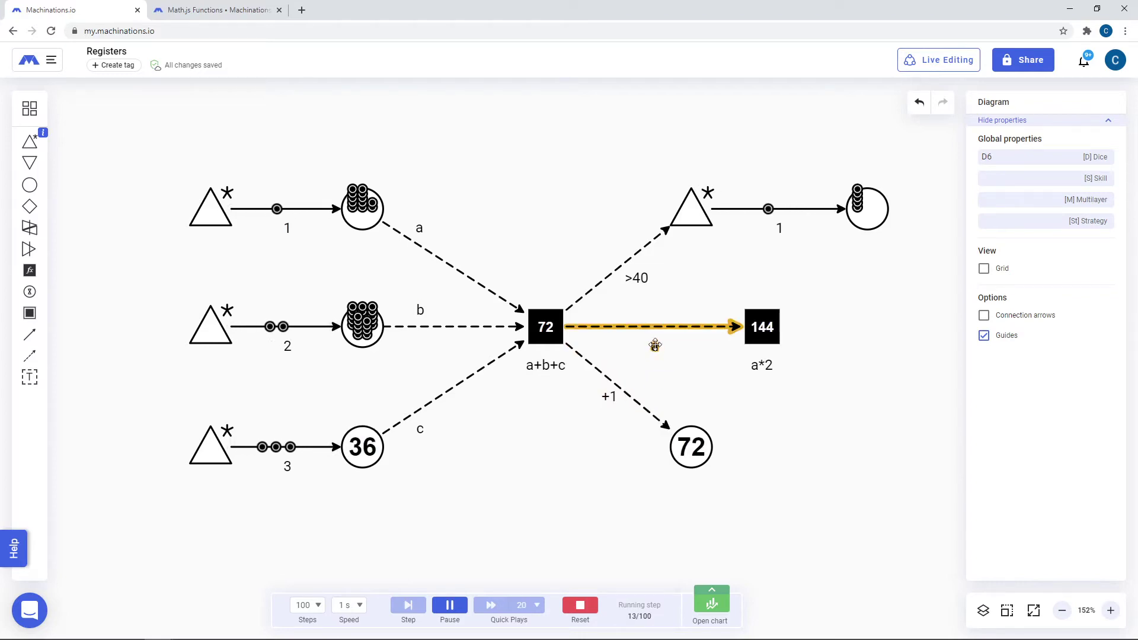
{"action": "left_click", "coordinate": [663, 355]}
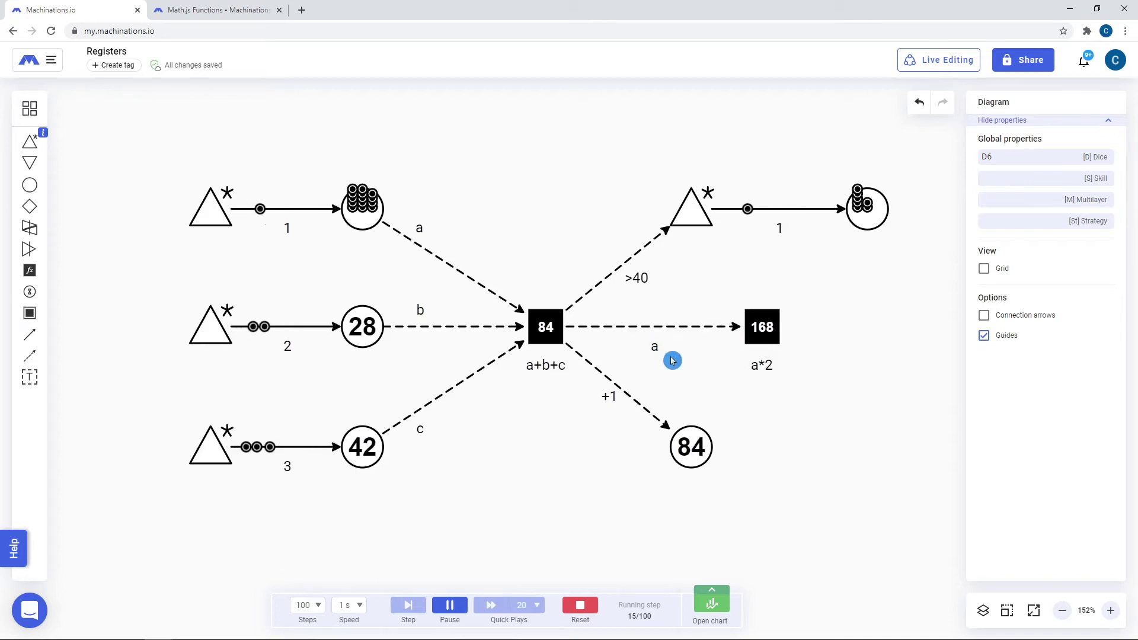
{"action": "left_click", "coordinate": [762, 365]}
{"action": "left_click", "coordinate": [752, 391]}
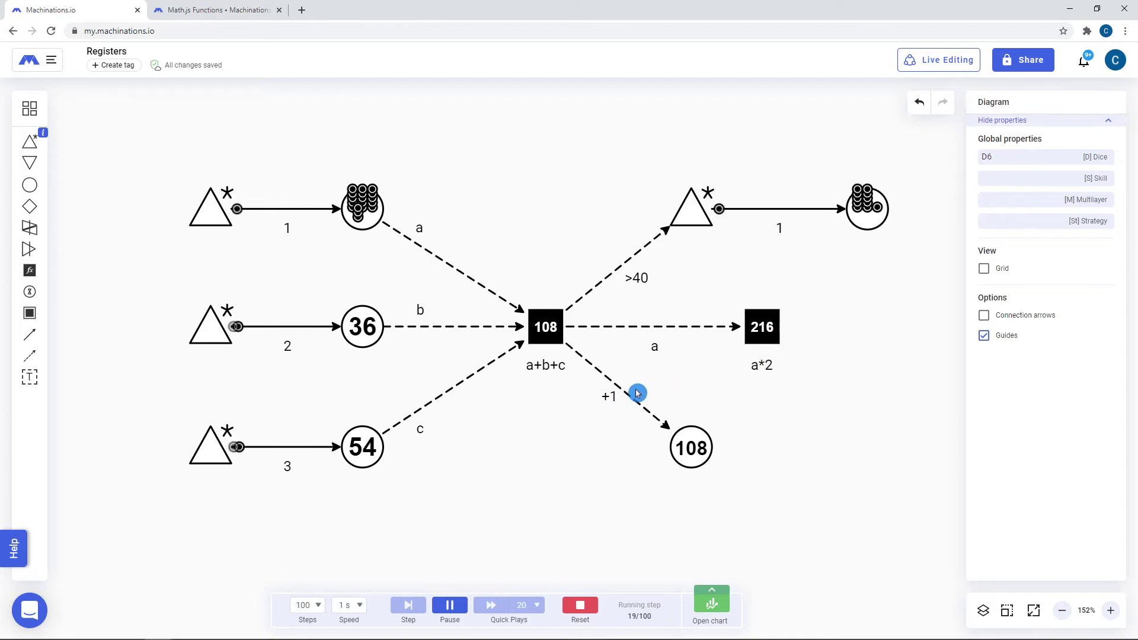
{"action": "left_click", "coordinate": [485, 365]}
{"action": "left_click", "coordinate": [464, 410]}
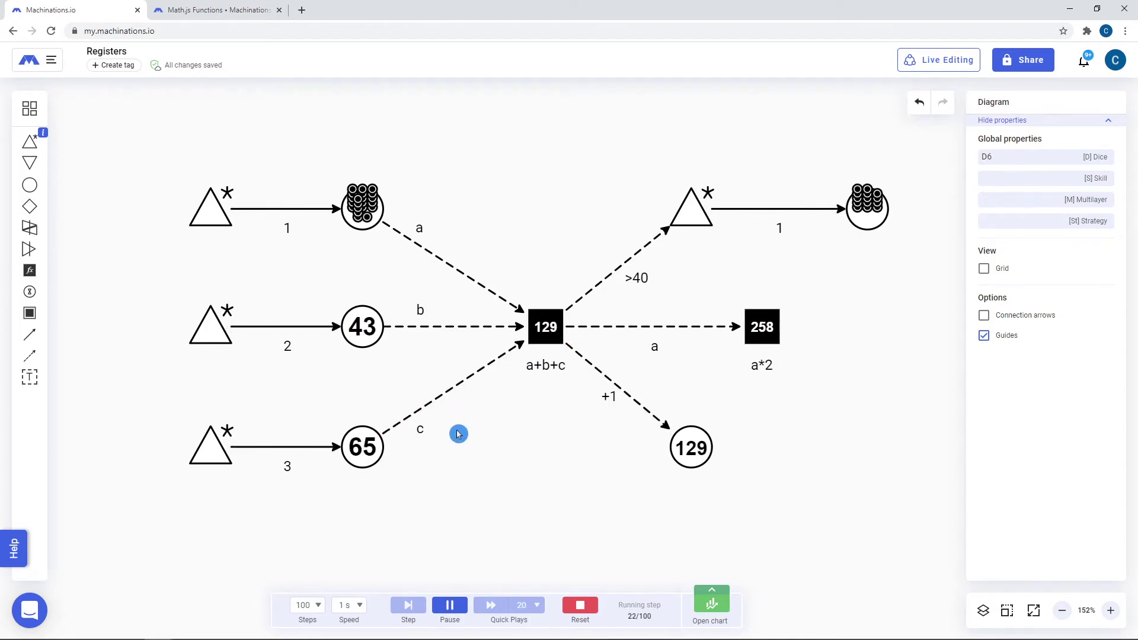
Reset the simulation, check the Math.js Functions documentation, then return to the Registers diagram.
{"action": "left_click", "coordinate": [579, 607]}
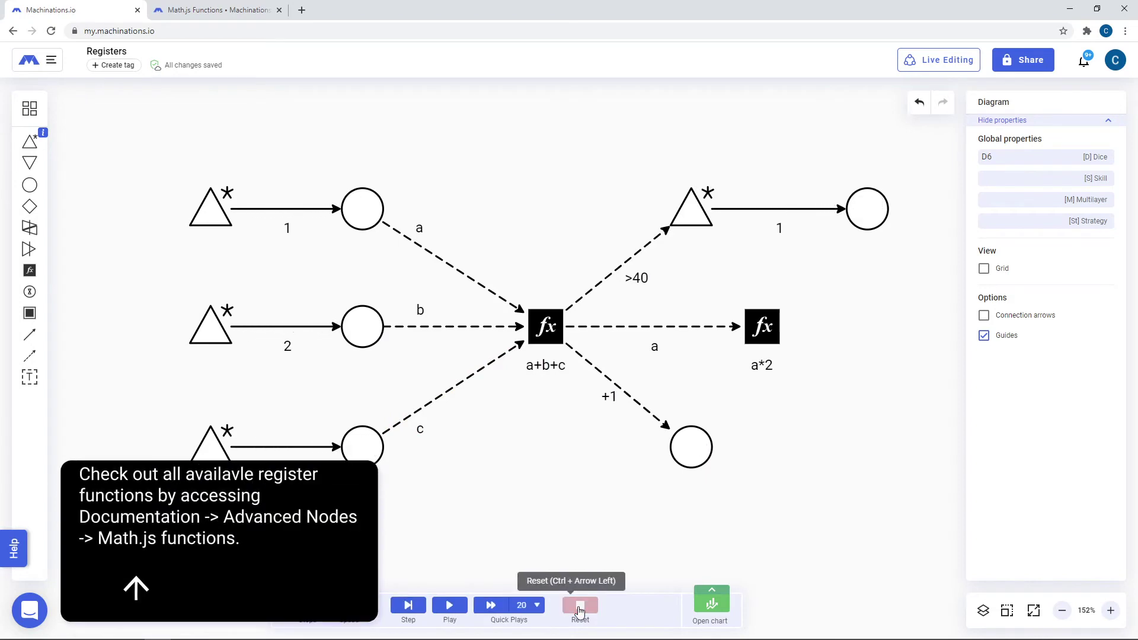
{"action": "left_click", "coordinate": [50, 59]}
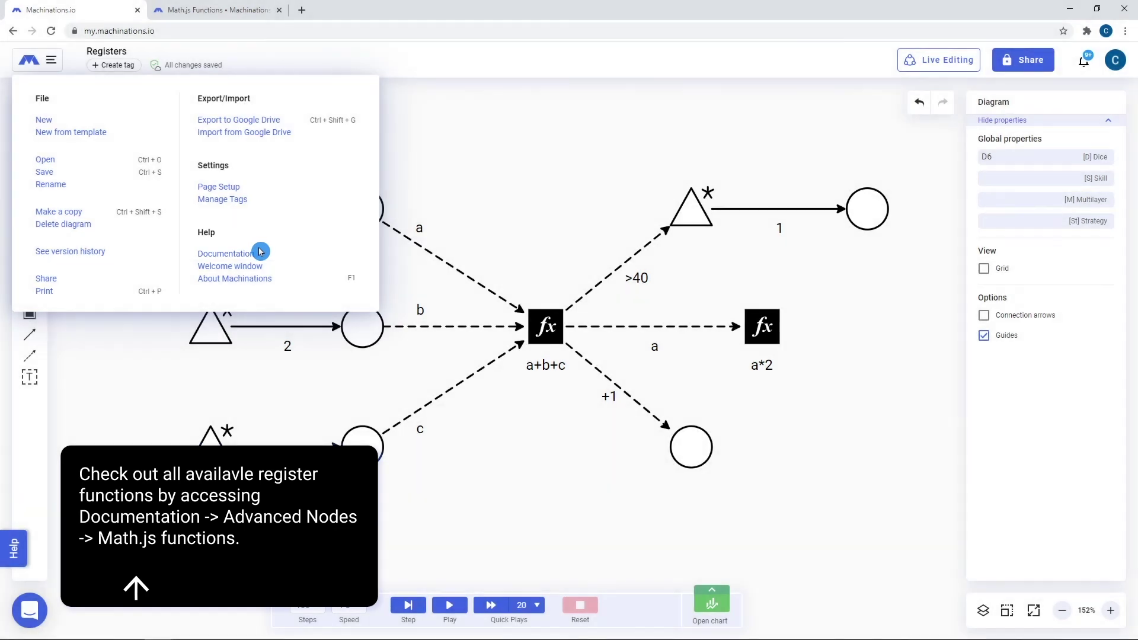
{"action": "left_click", "coordinate": [203, 10]}
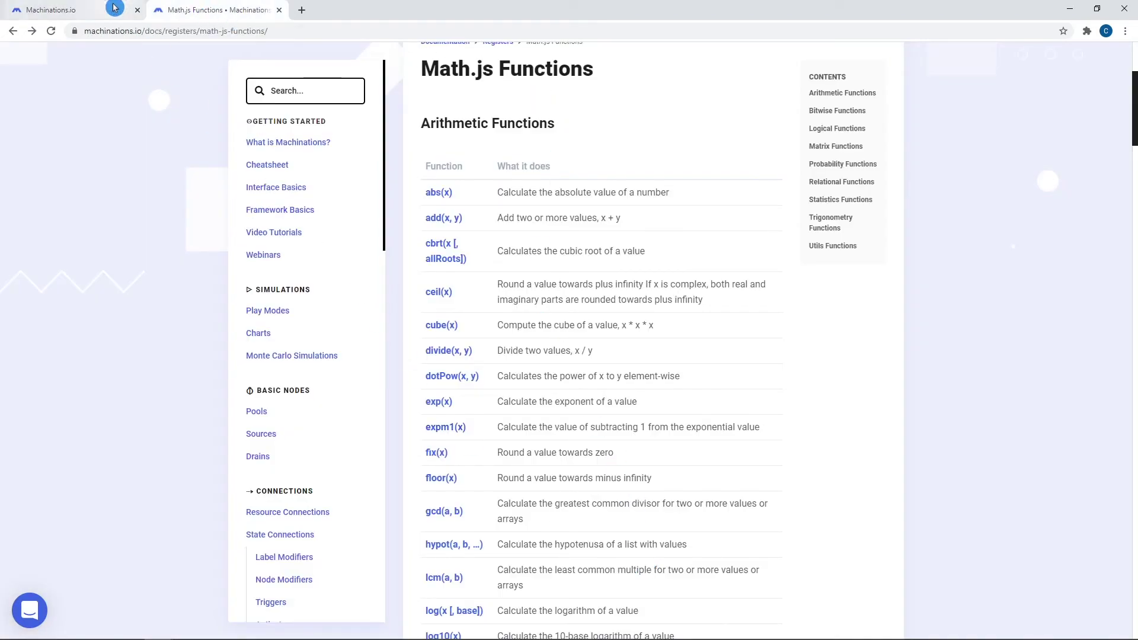
{"action": "left_click", "coordinate": [51, 10]}
Select the interactive register to show its properties and start the simulation.
{"action": "left_click", "coordinate": [756, 391]}
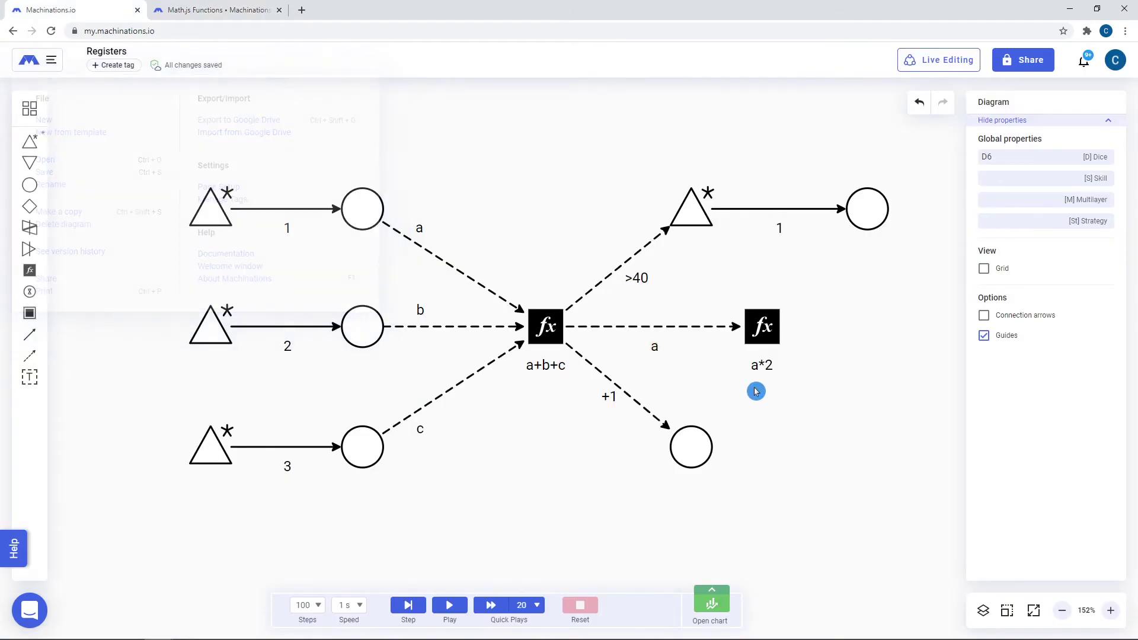
{"action": "scroll", "coordinate": [755, 391], "scroll_direction": "right", "scroll_amount": 10}
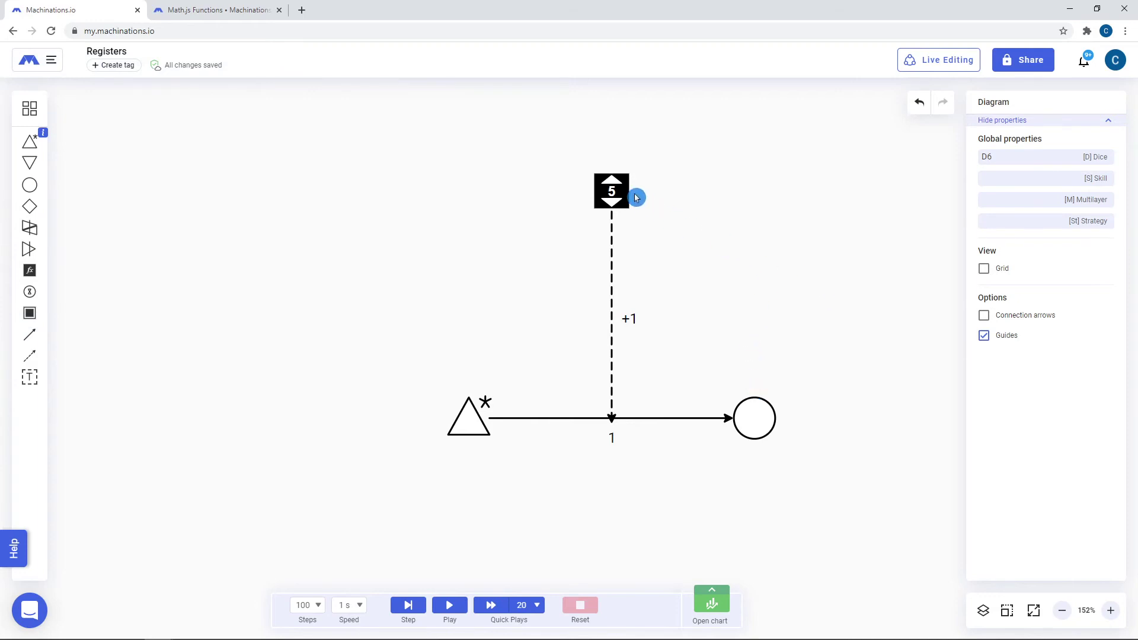
{"action": "left_click", "coordinate": [612, 191]}
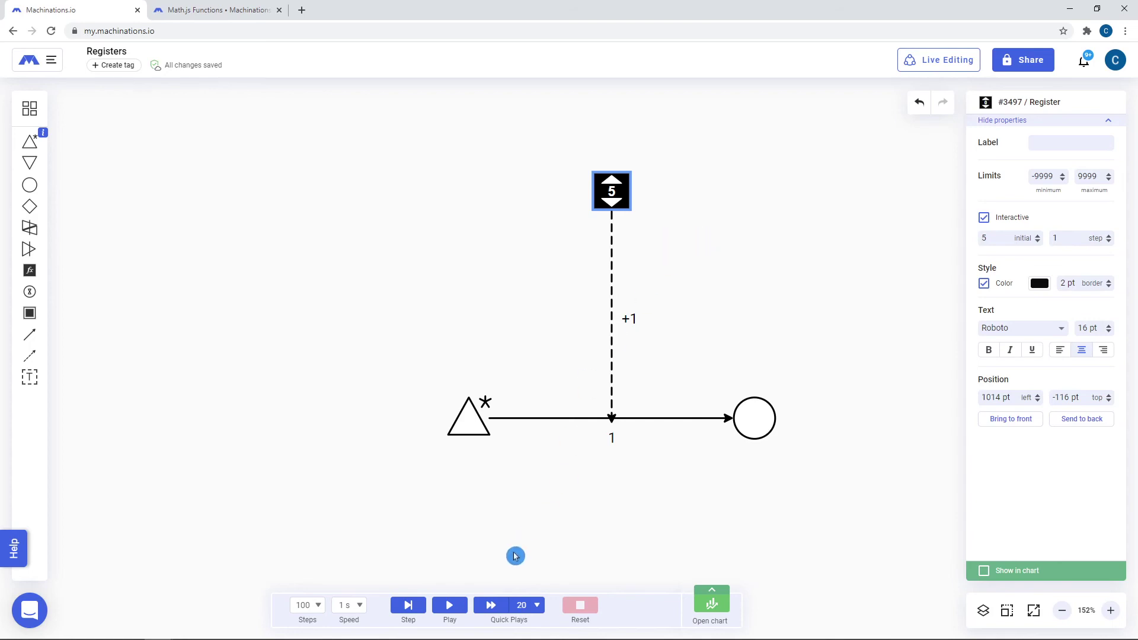
{"action": "left_click", "coordinate": [449, 605]}
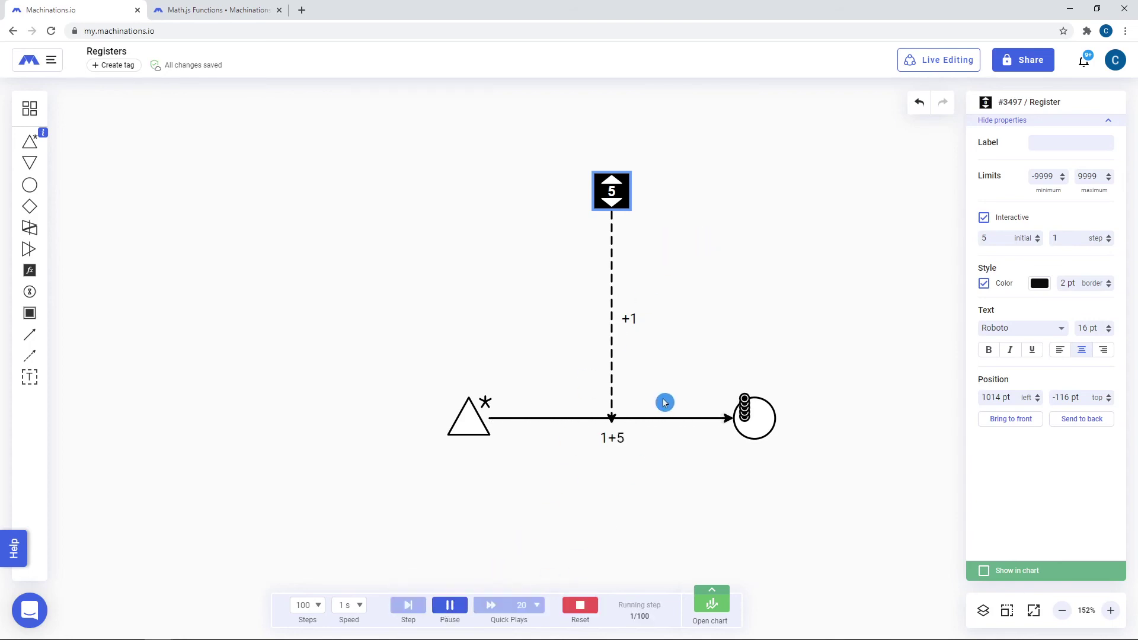
Raise the register twice, lower it to 3, then reset to empty the pool.
{"action": "left_click", "coordinate": [613, 182]}
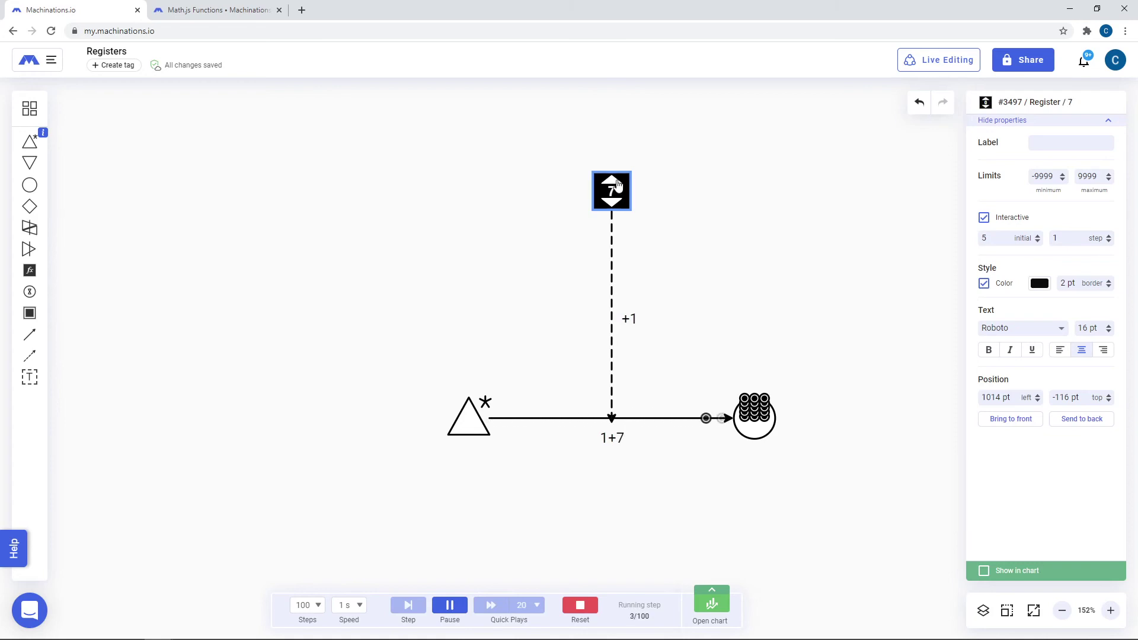
{"action": "left_click", "coordinate": [612, 182]}
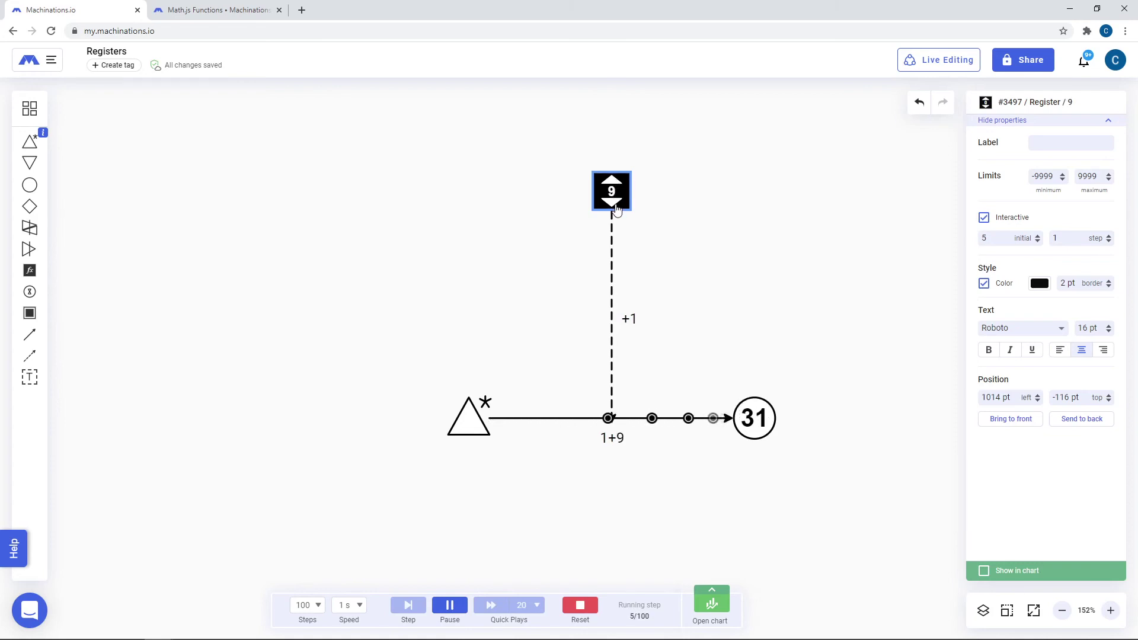
{"action": "left_click", "coordinate": [612, 203]}
{"action": "left_click", "coordinate": [612, 203]}
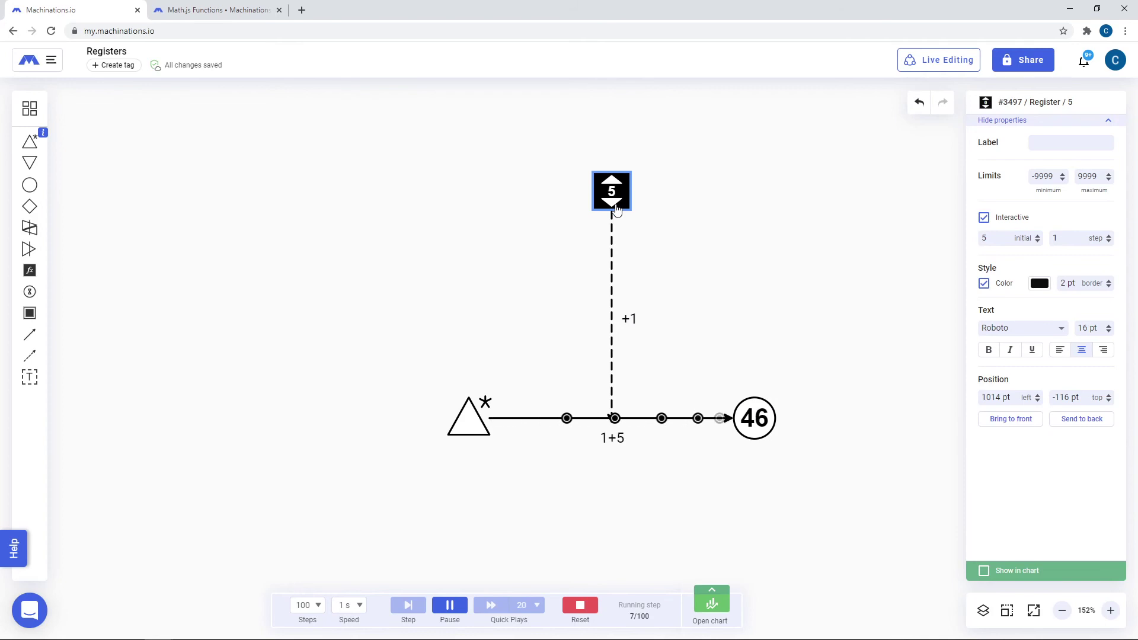
{"action": "left_click", "coordinate": [612, 203]}
{"action": "left_click", "coordinate": [612, 203]}
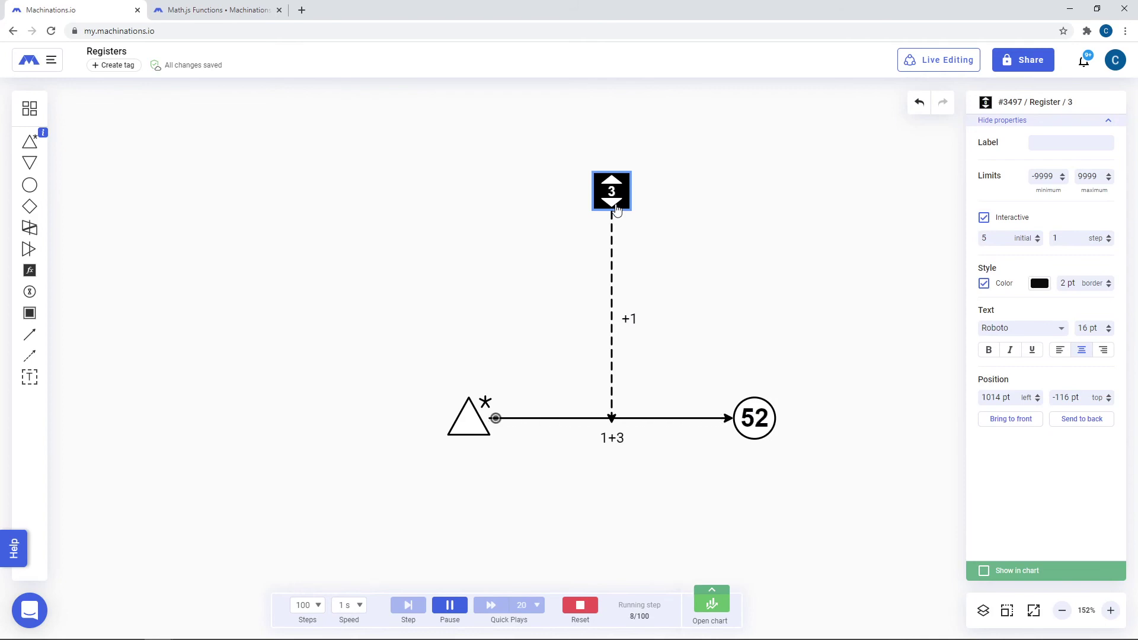
{"action": "left_click", "coordinate": [580, 605]}
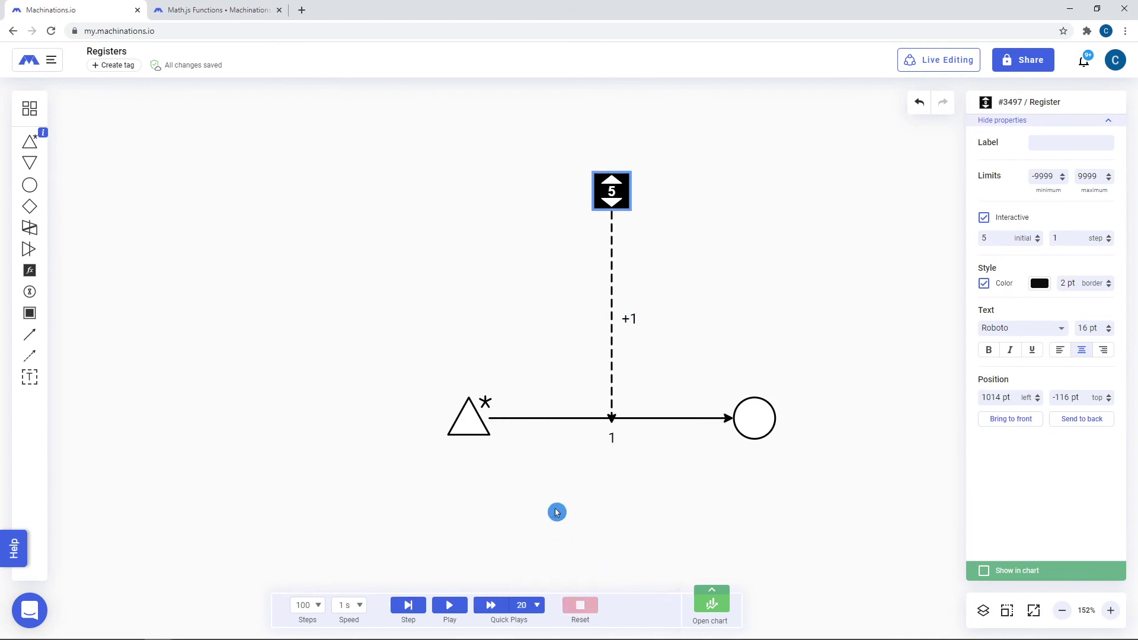